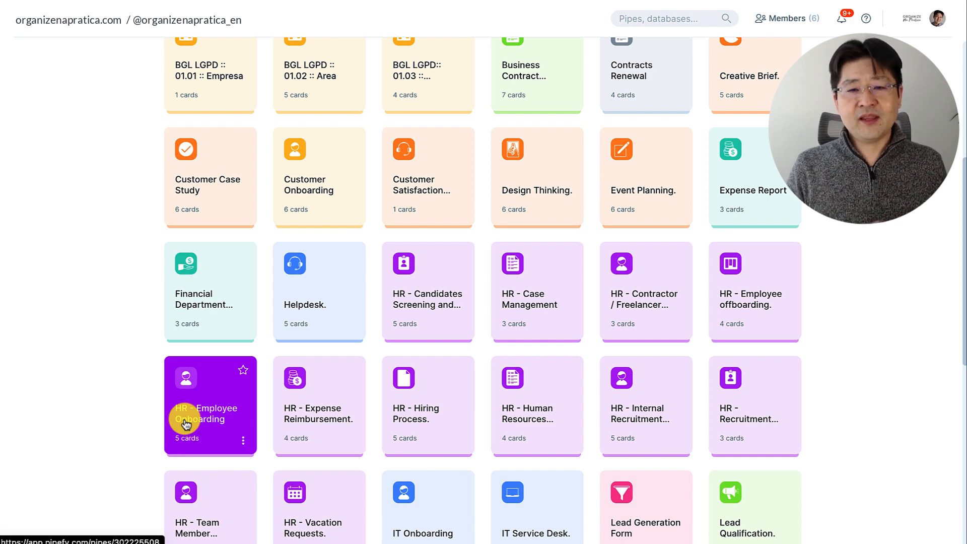
Open the HR - Employee Onboarding pipe and look through its phases from Pre-Arrival to Archived
click(186, 424)
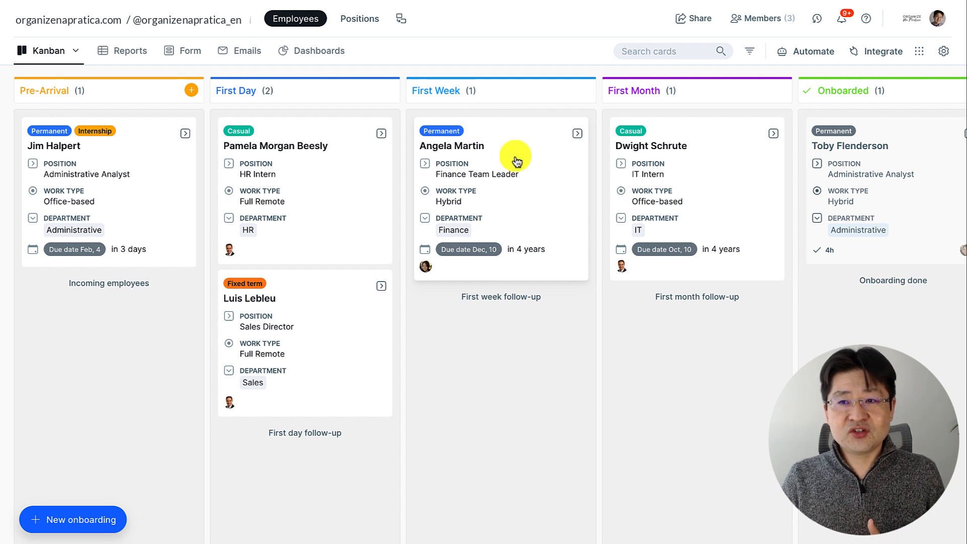
scroll(669, 156, right, 5)
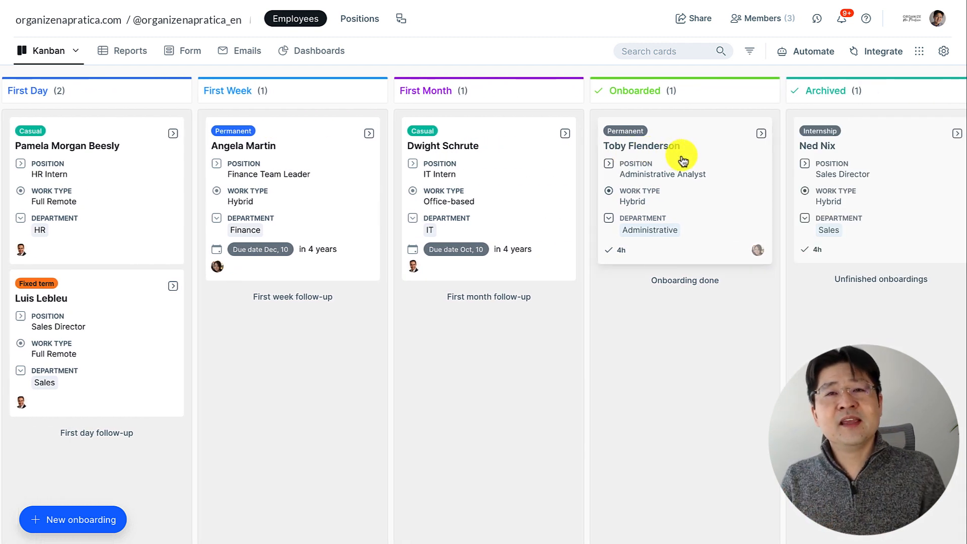
scroll(682, 160, right, 5)
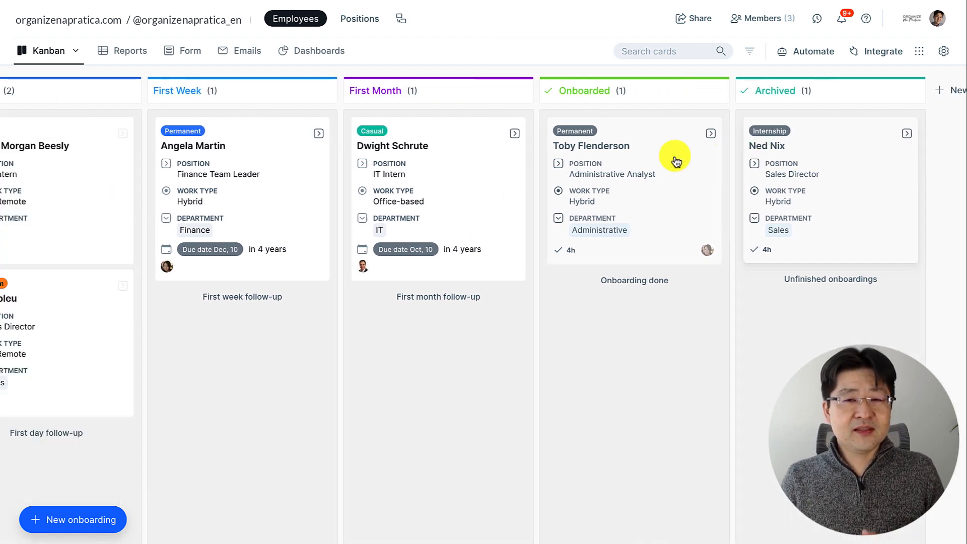
scroll(677, 160, left, 10)
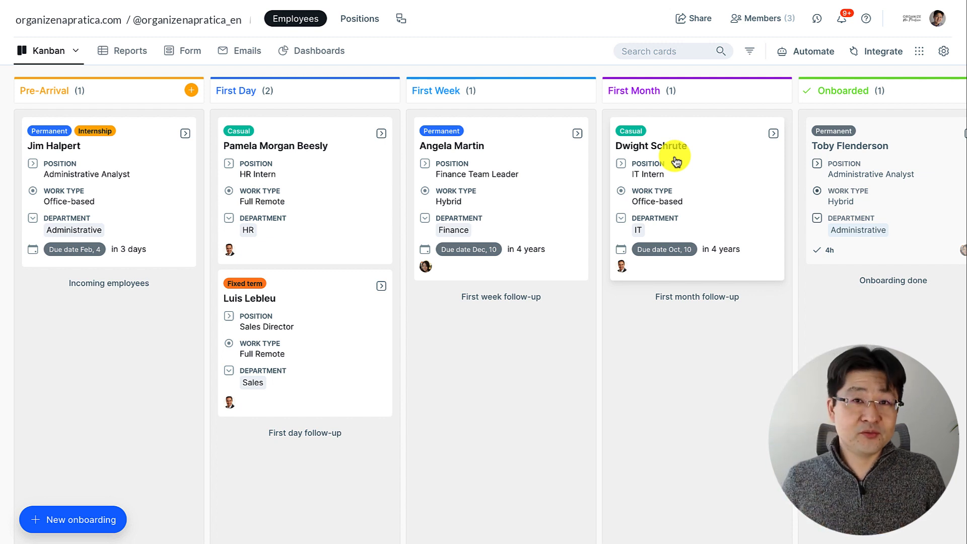
Open the employee card in Pre-Arrival and examine its initial form, history, comments and emails sections
click(117, 177)
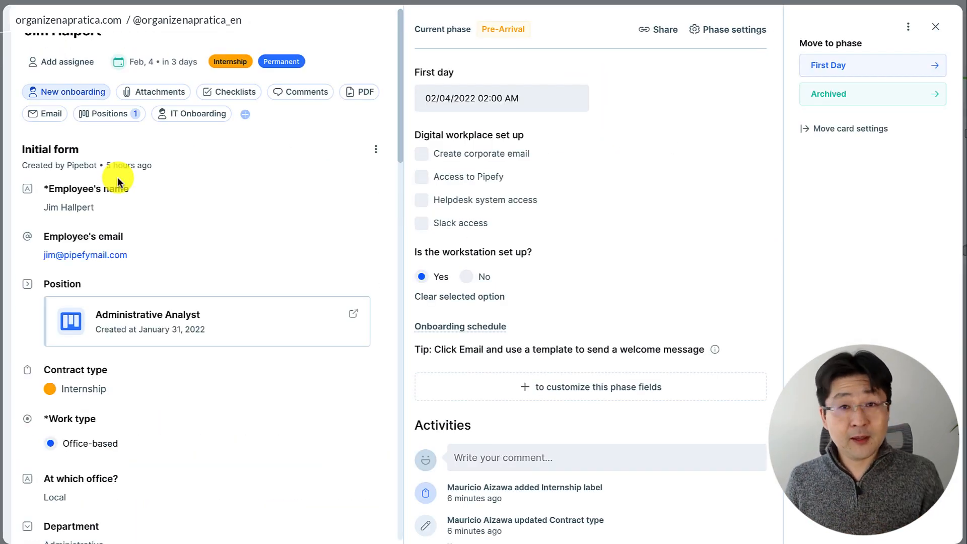
scroll(147, 201, down, 2)
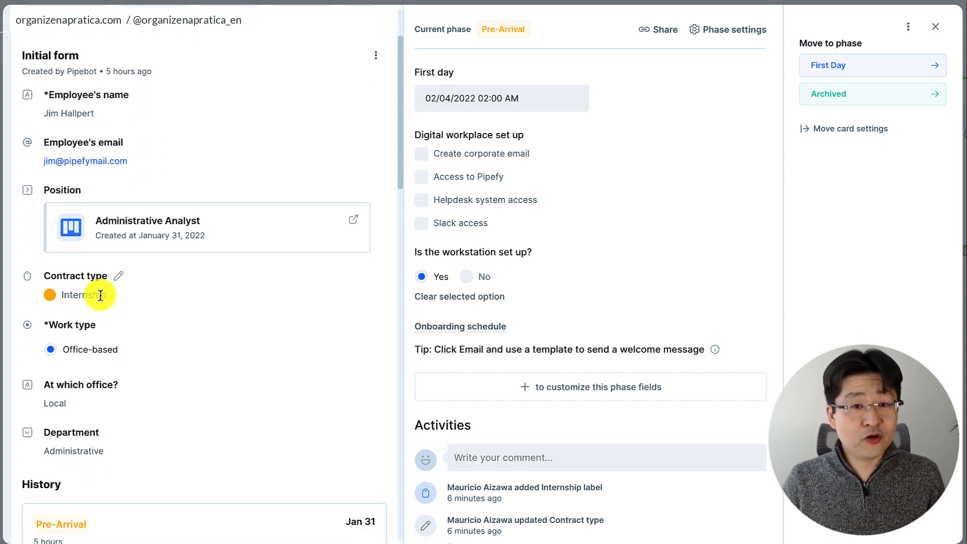
scroll(100, 295, down, 4)
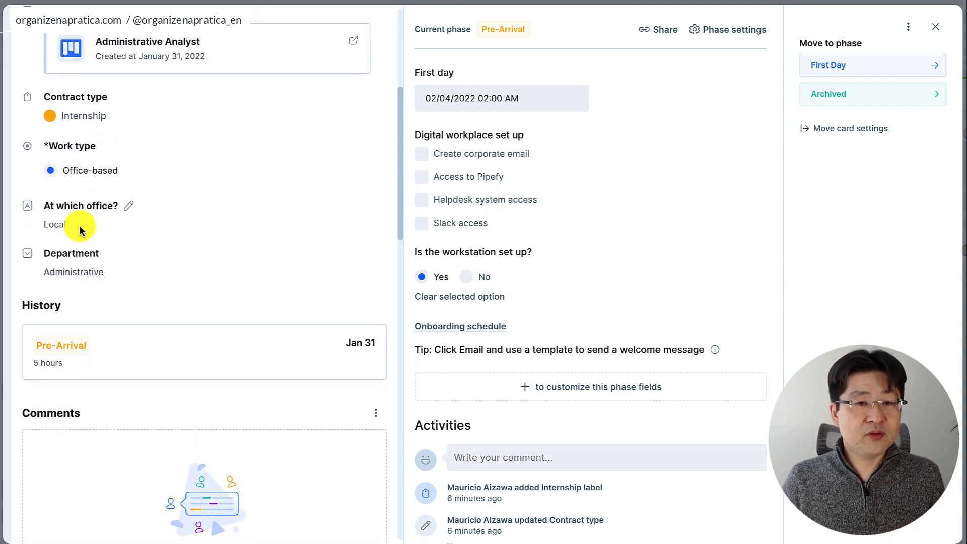
scroll(81, 230, down, 5)
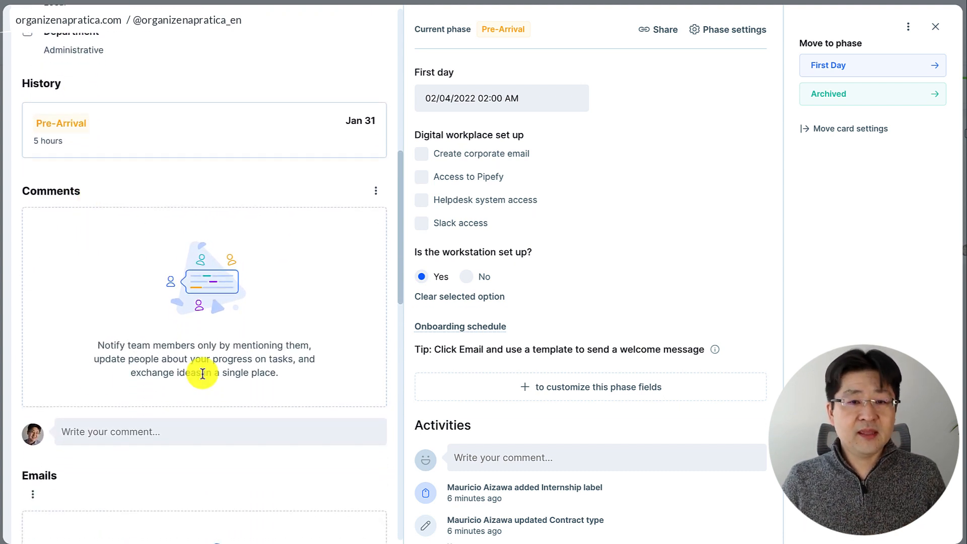
scroll(147, 254, down, 6)
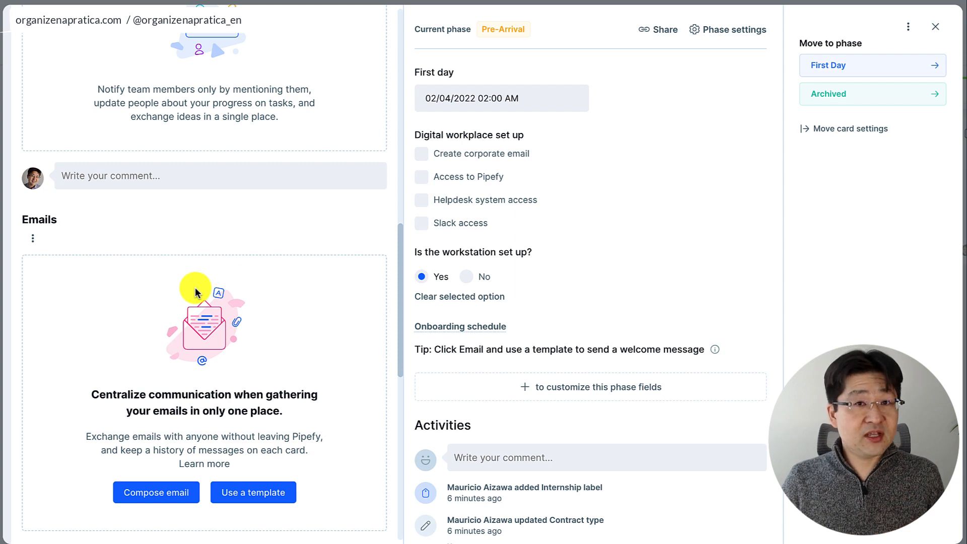
scroll(191, 284, down, 3)
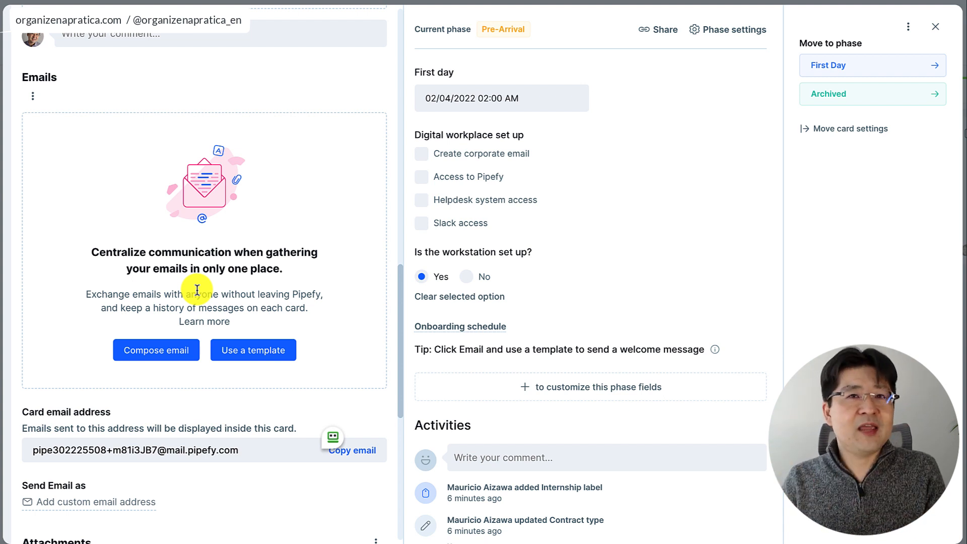
Draft a welcome email to the new employee from the template and compare its start date with the First day field
click(253, 346)
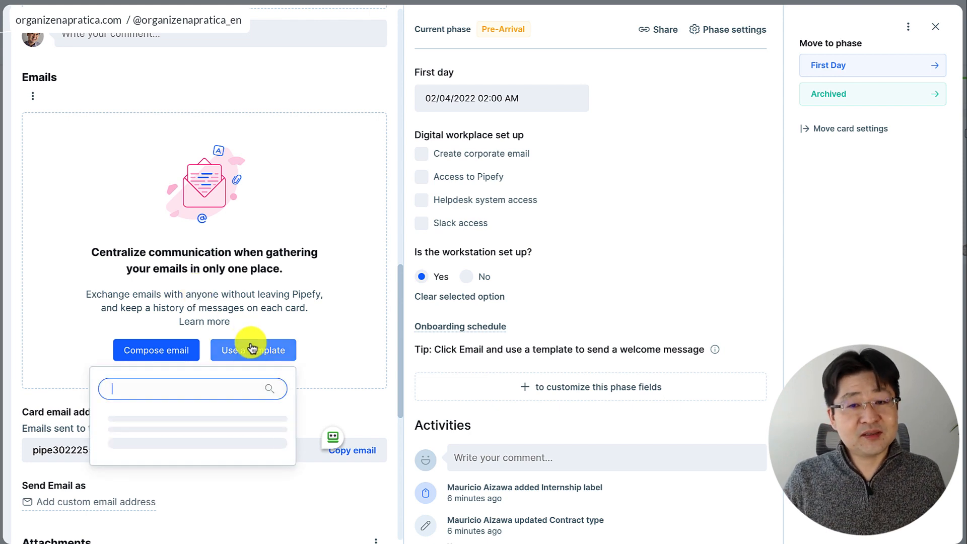
click(188, 459)
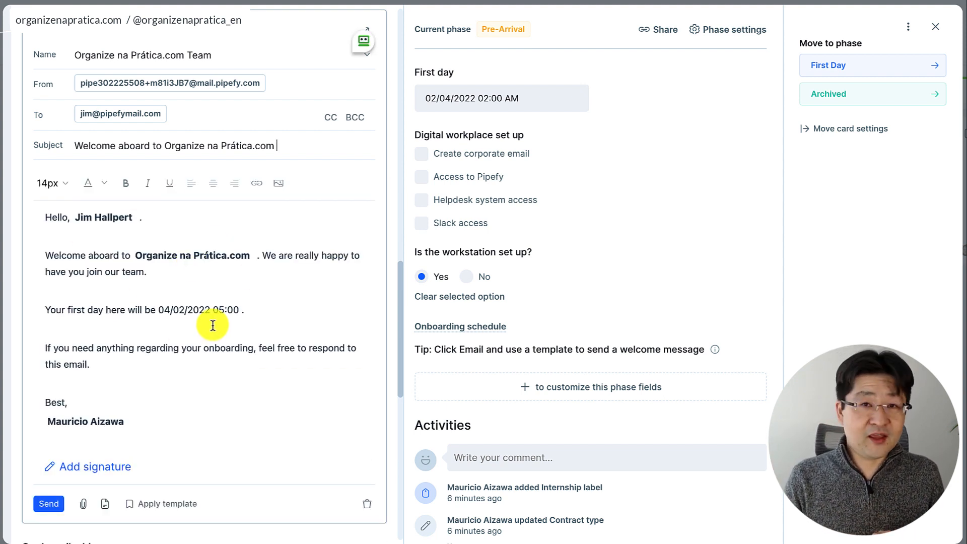
click(491, 96)
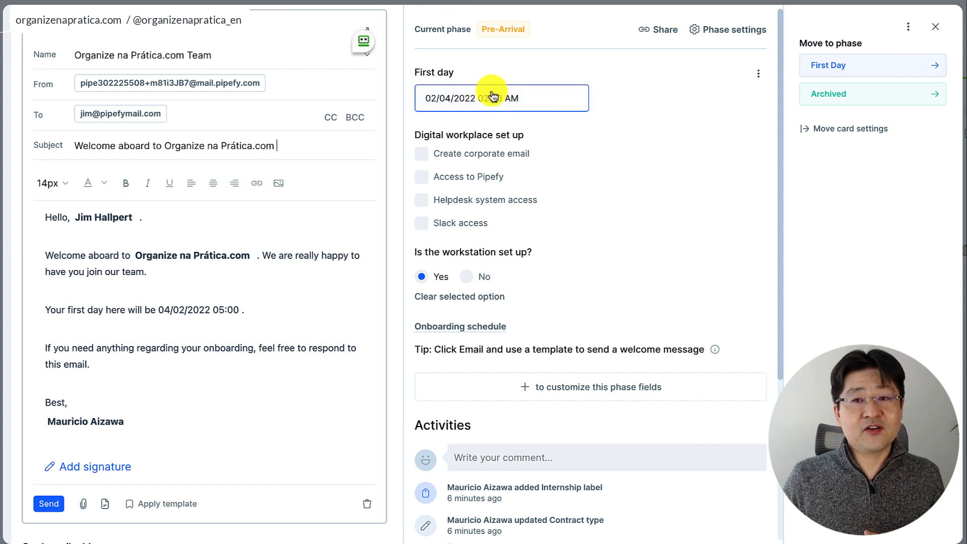
click(383, 148)
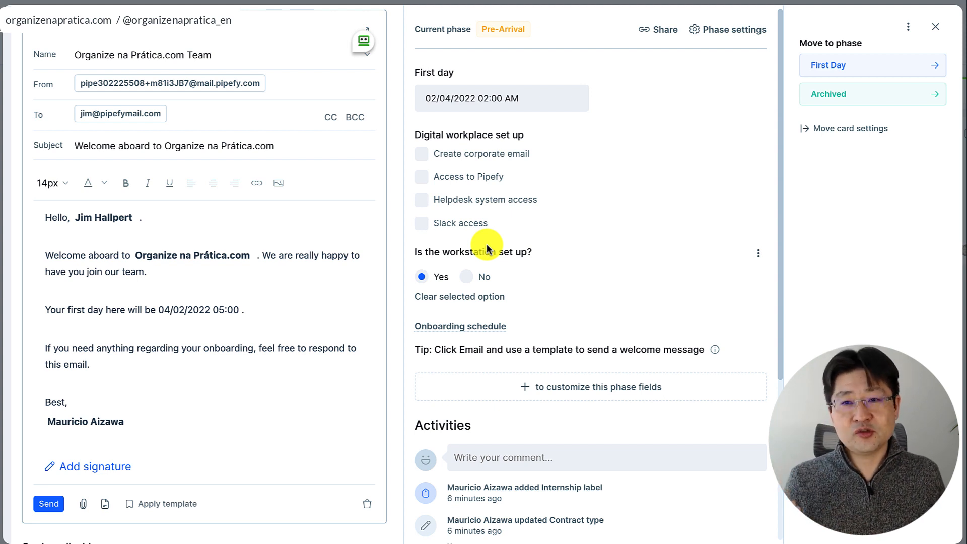
Mark Create corporate email, Access to Pipefy and Helpdesk system access as done under Digital workplace set up
click(484, 154)
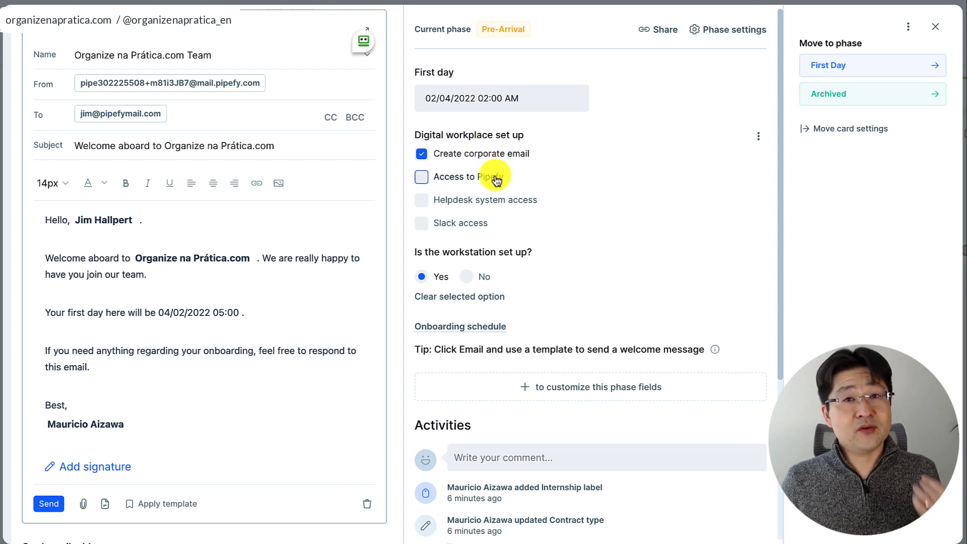
click(496, 177)
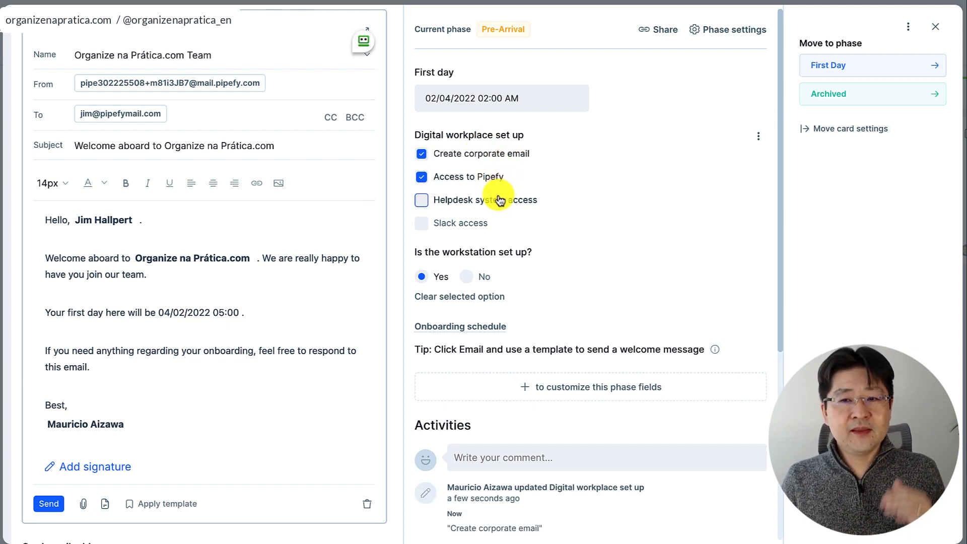
click(499, 200)
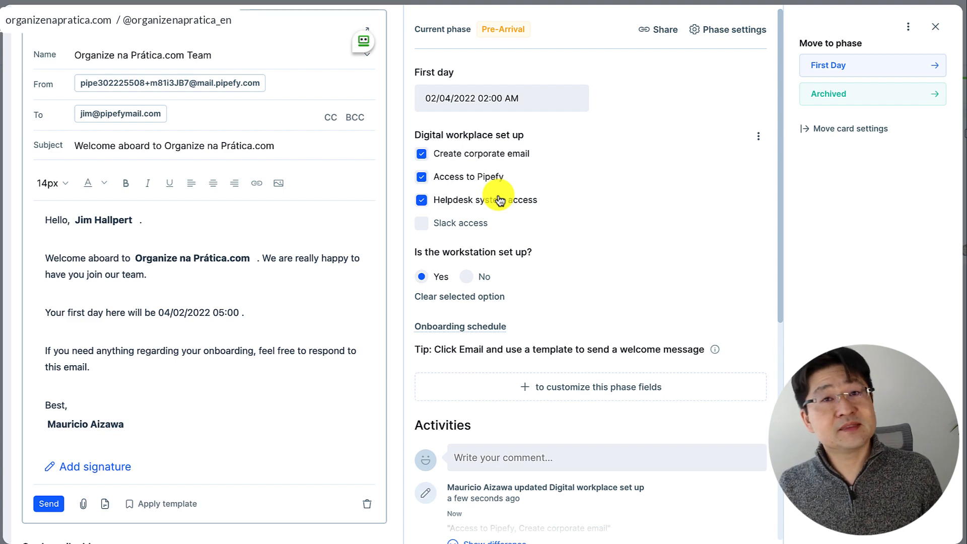
Discard the unsent welcome email draft
click(367, 504)
scroll(198, 325, up, 8)
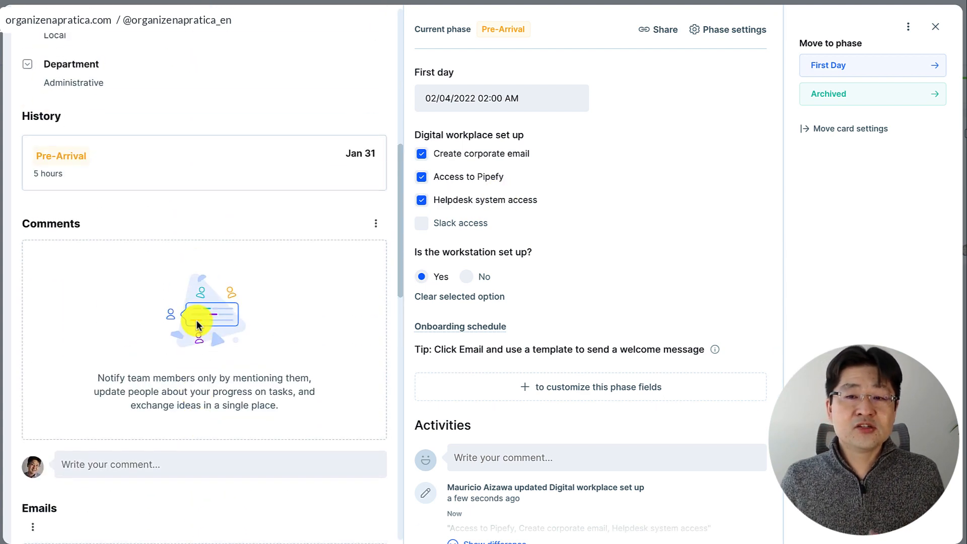
scroll(274, 222, up, 7)
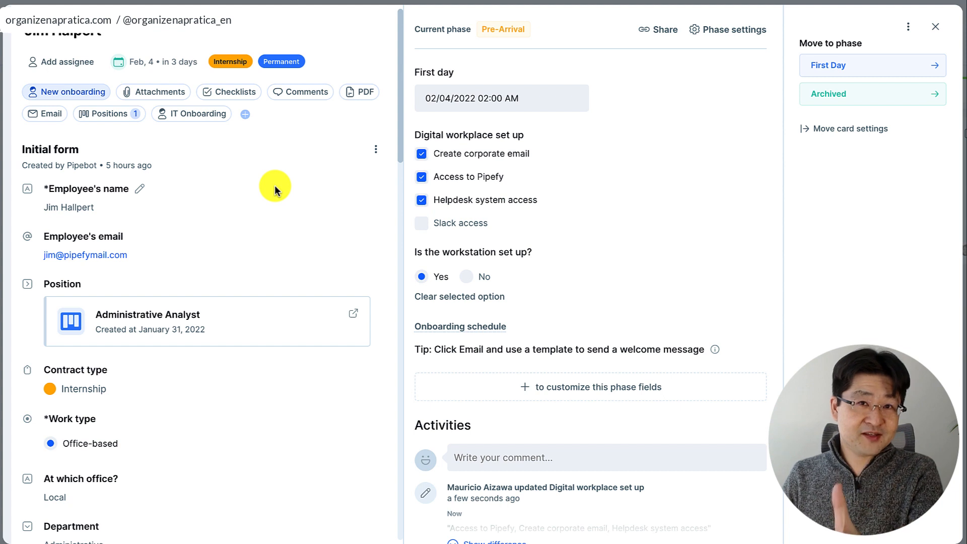
Start a new connected IT Onboarding card from the employee's card and set its department to Sales
click(199, 118)
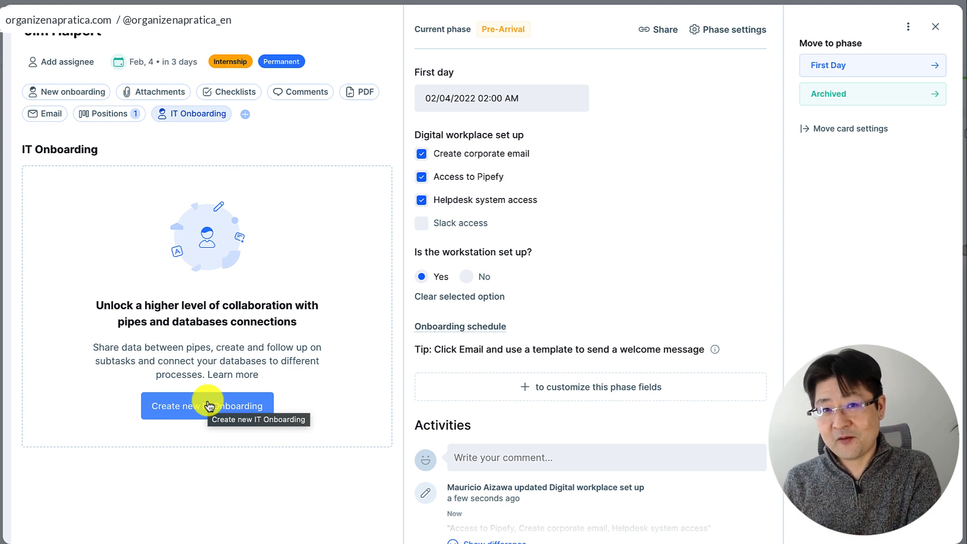
click(209, 406)
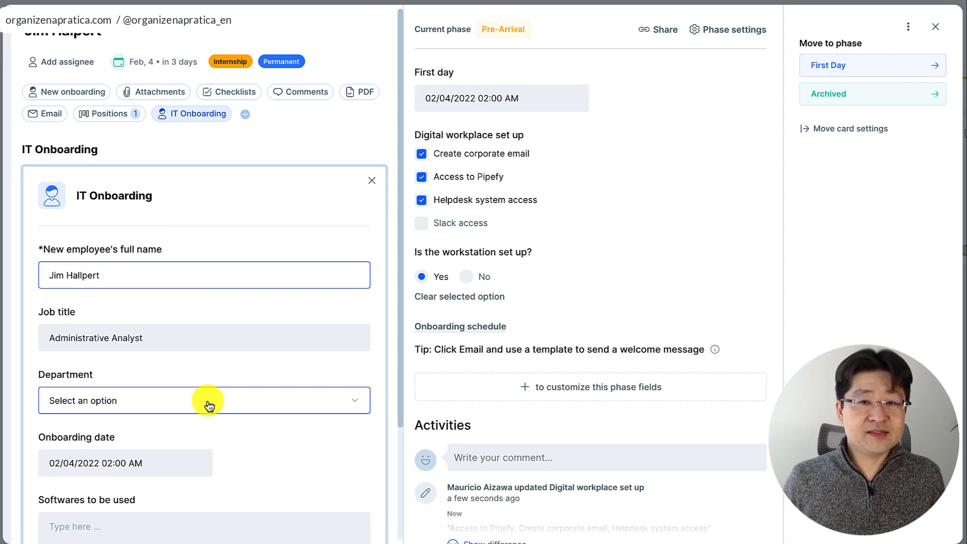
scroll(190, 465, down, 1)
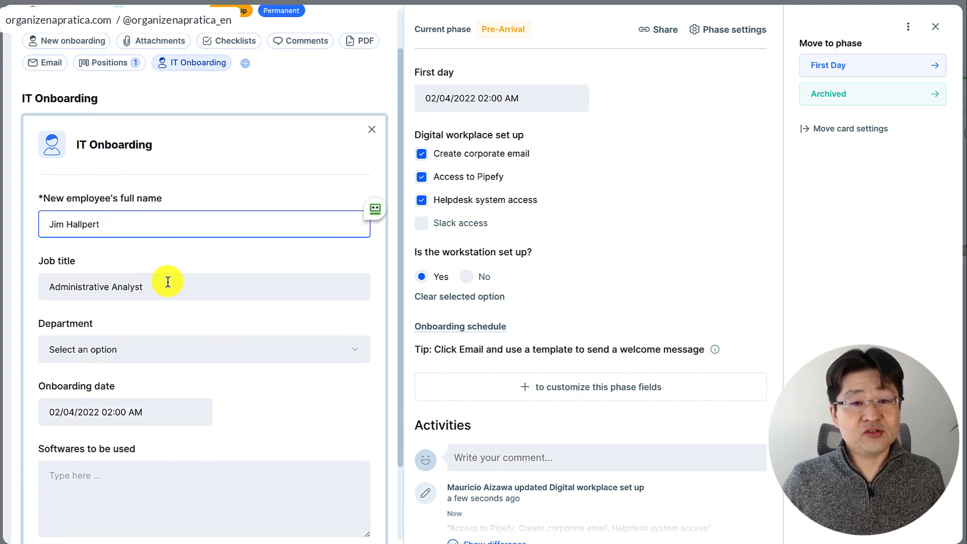
scroll(141, 278, down, 2)
click(147, 265)
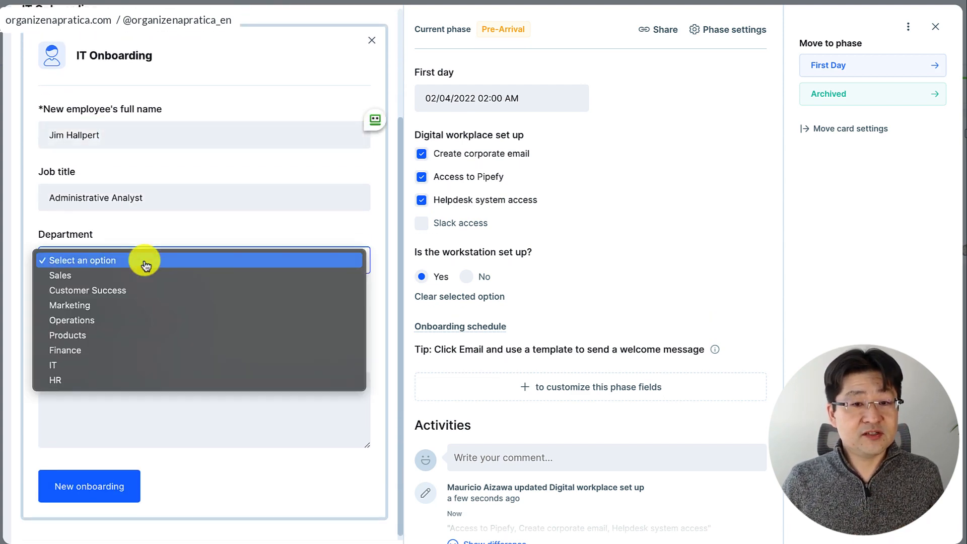
click(171, 275)
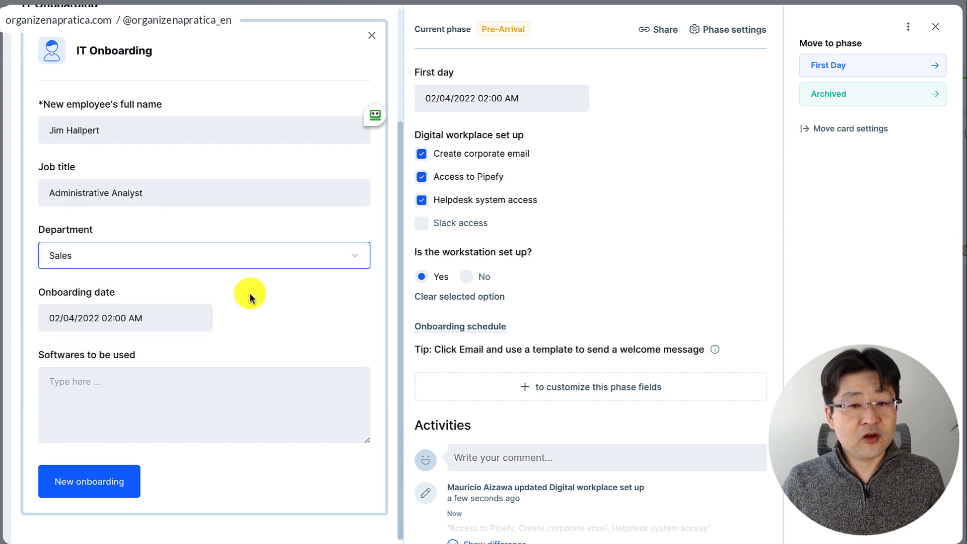
List Slack, Pipefy, Zendesk and Excel installed as the softwares to be used, and submit the IT Onboarding form
click(115, 406)
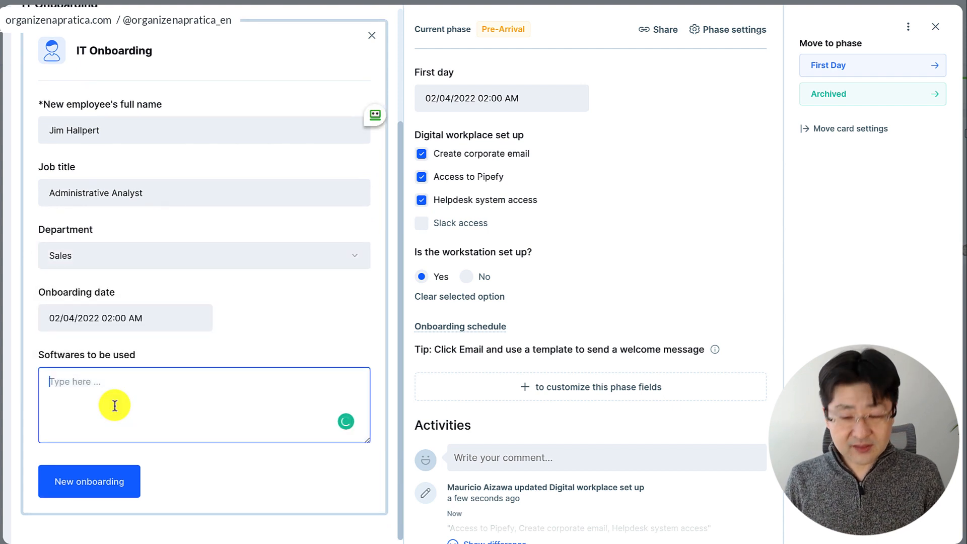
text(- Slack)
key(Return)
text(- Pipefy)
key(Return)
text(- Zendesk)
key(Return)
text(-)
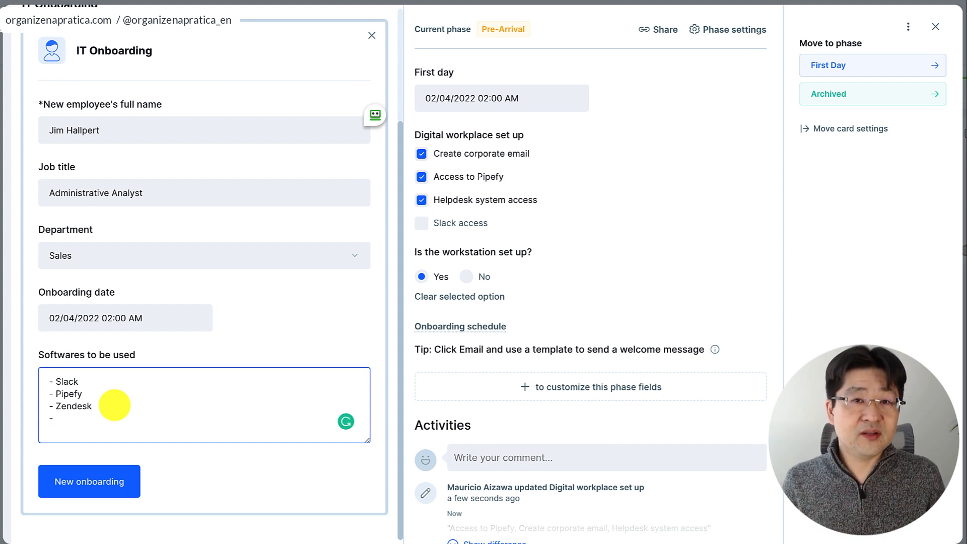
text(Excel installed)
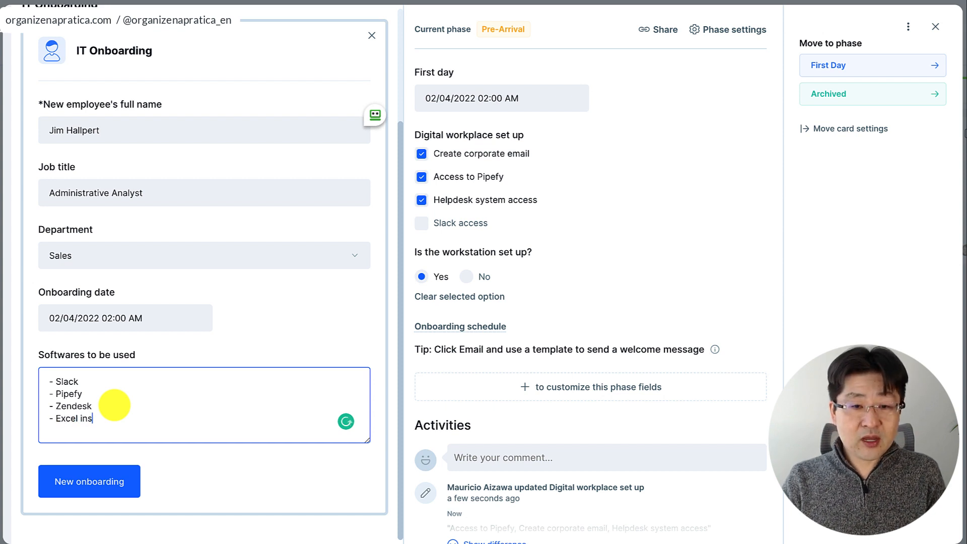
key(Return)
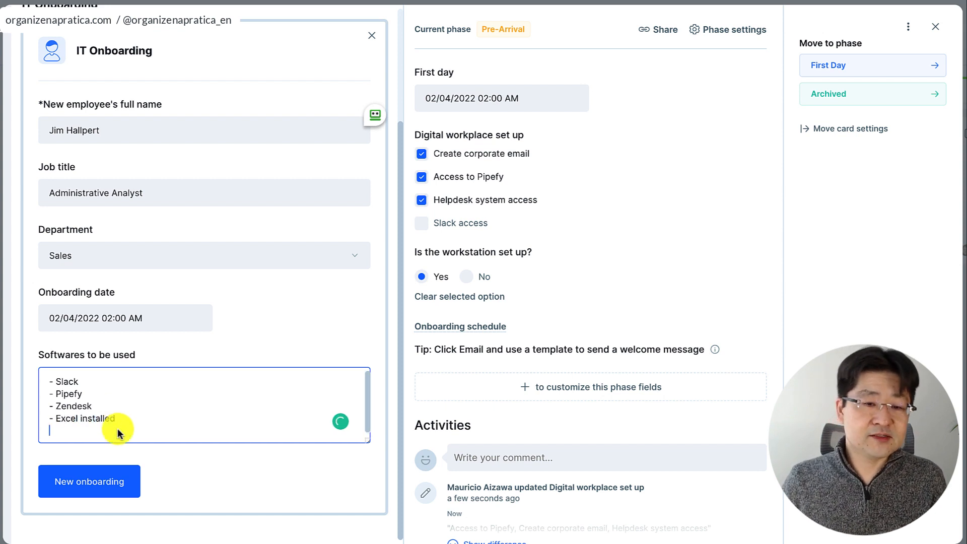
click(103, 478)
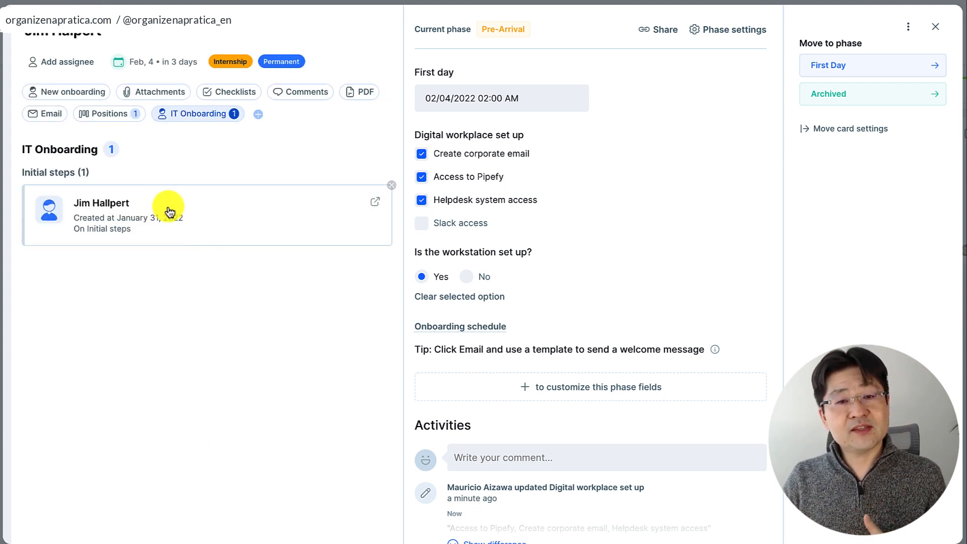
Review the connected IT Onboarding card's details, and move the employee's card from Pre-Arrival to First Day
click(87, 234)
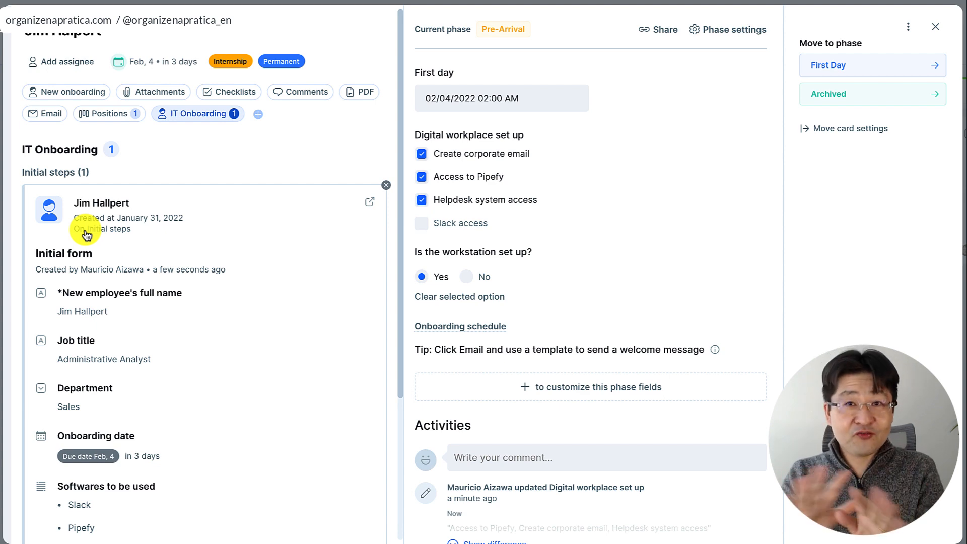
key(Escape)
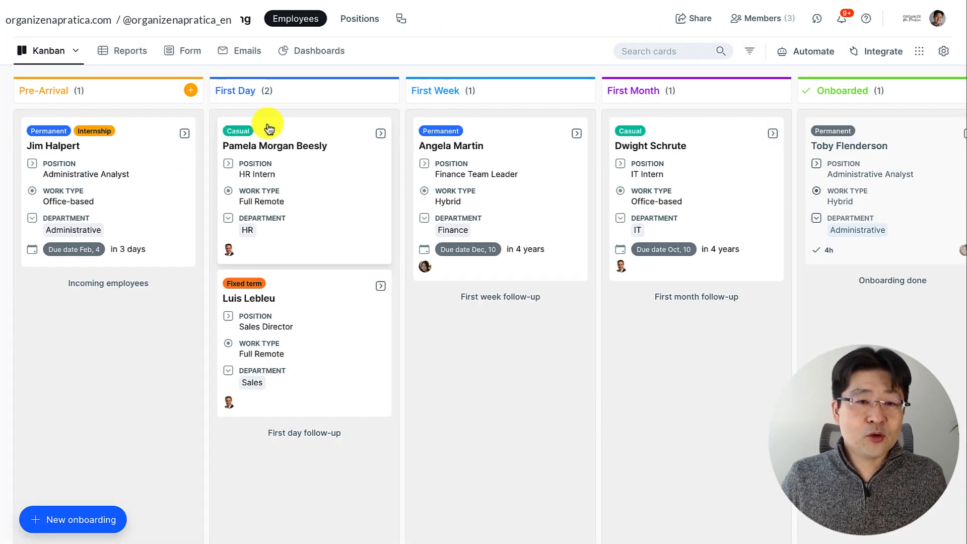
drag(68, 158, 277, 164)
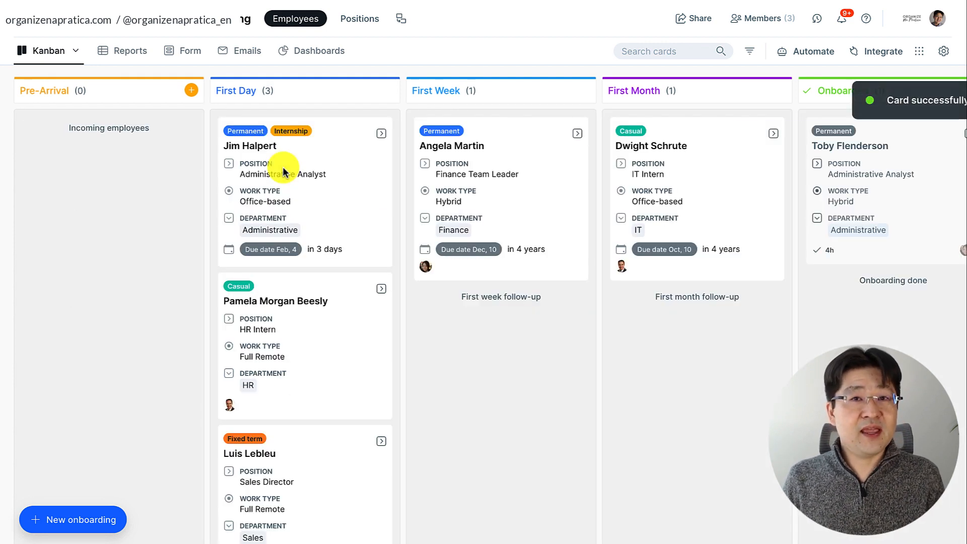
Open the moved employee card and assign the first listed team member as the person responsible for onboarding
click(295, 168)
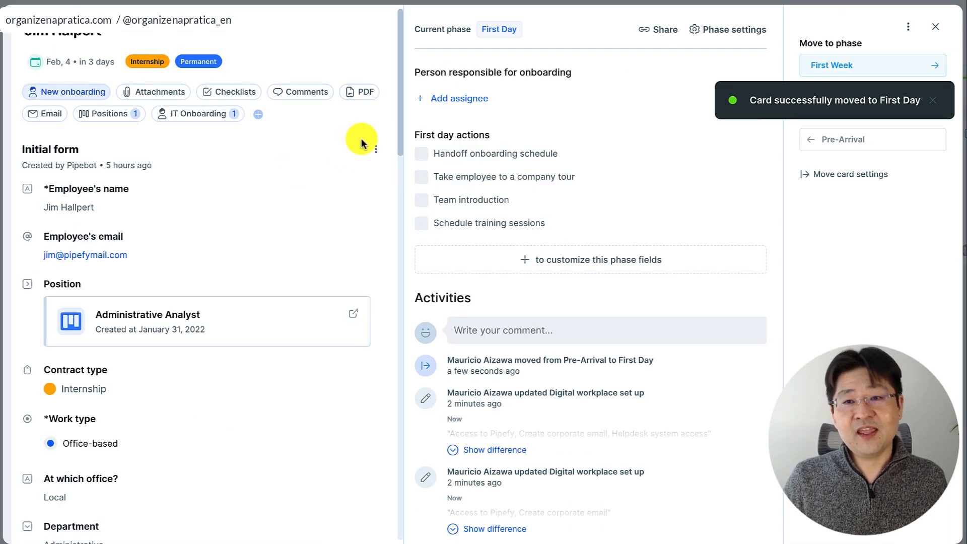
click(464, 101)
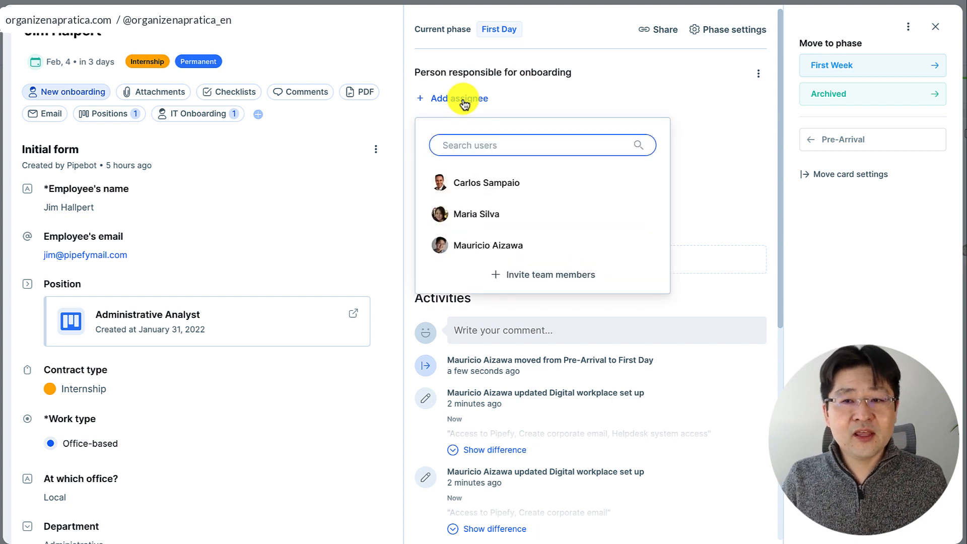
click(485, 187)
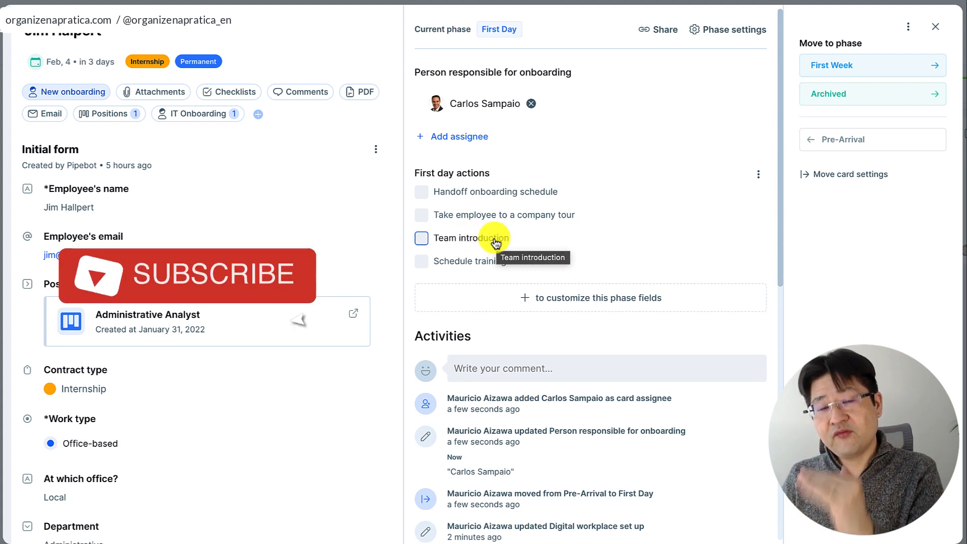
Add "Delivery the company policies" as a fifth option to the First day actions checklist field and save the field
click(757, 175)
click(720, 205)
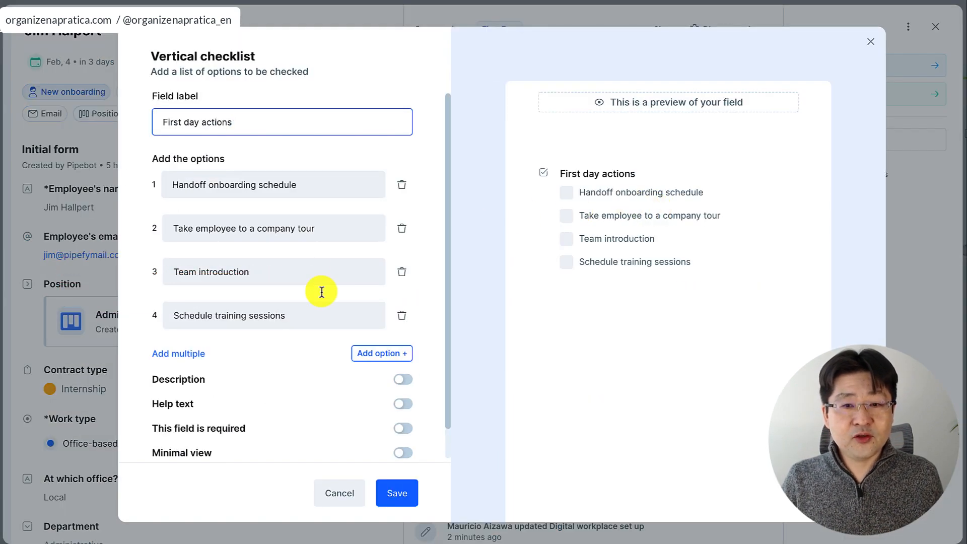
click(391, 354)
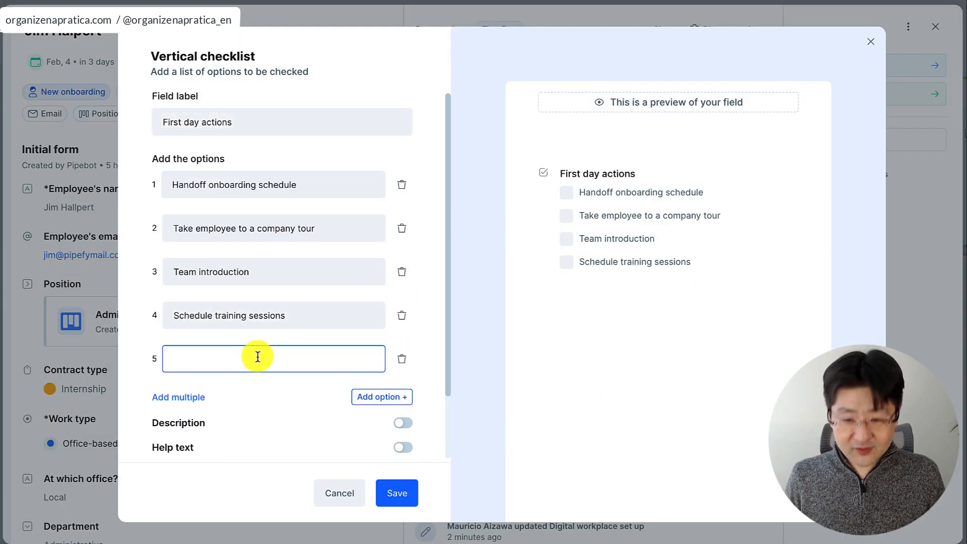
text(Delivery t)
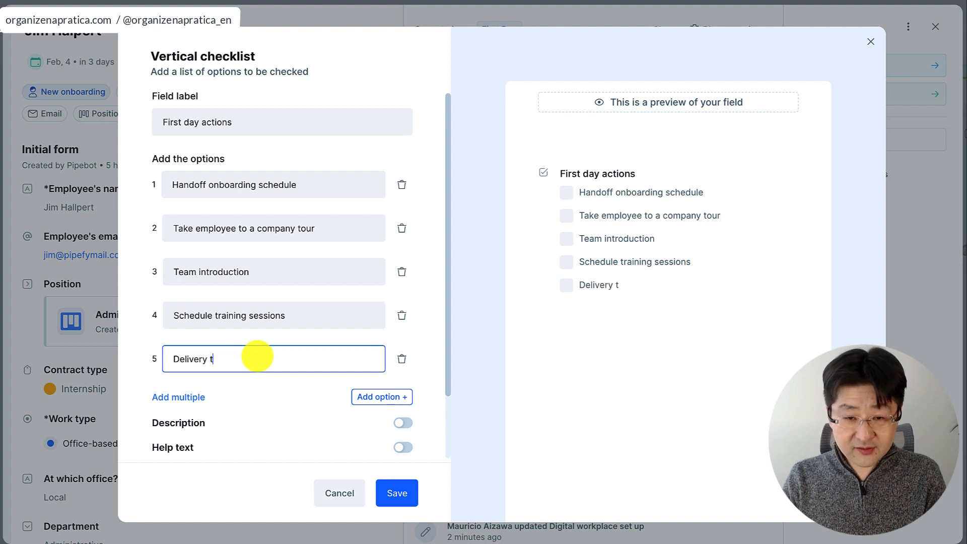
text(he company policies)
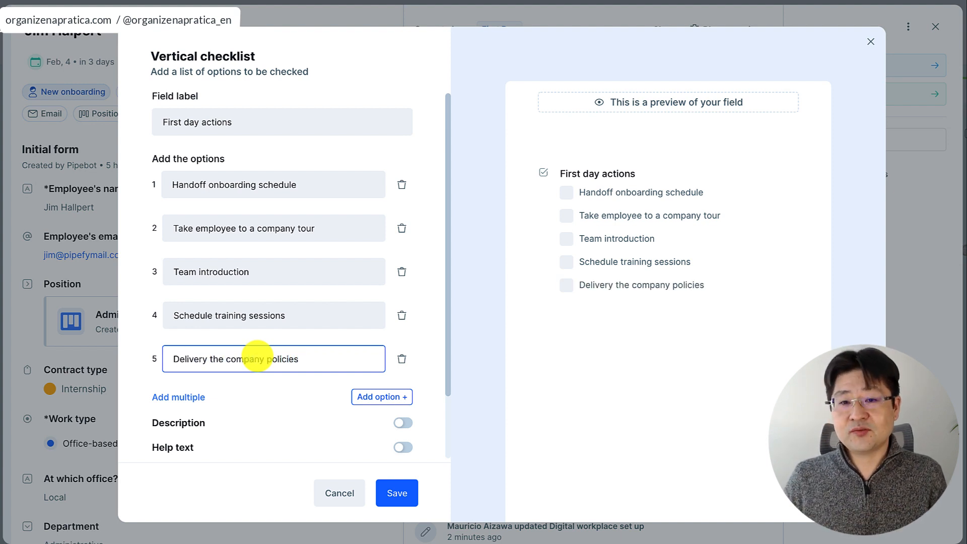
click(396, 494)
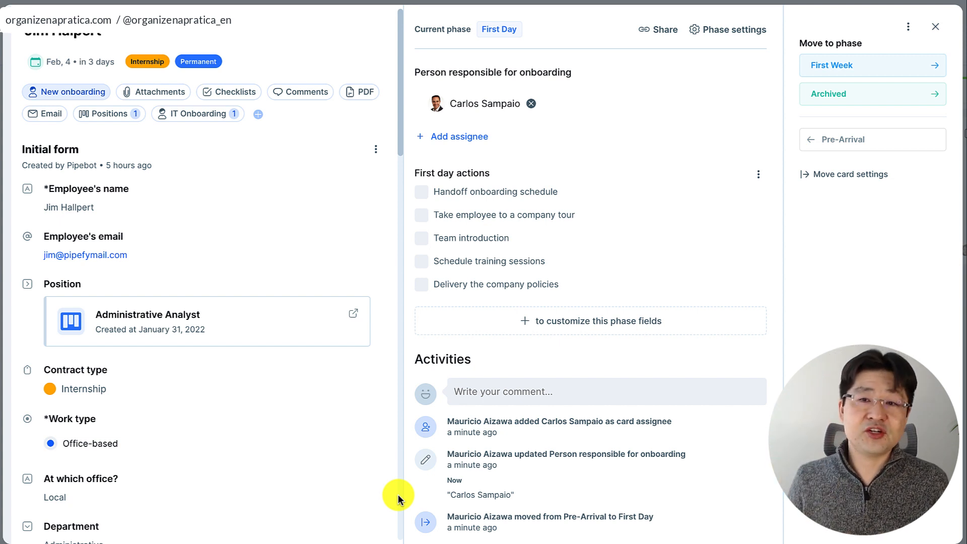
Mark Handoff onboarding schedule, Take employee to a company tour, Team introduction and Schedule training sessions as done on the employee's card
click(459, 192)
click(448, 216)
click(446, 239)
click(450, 260)
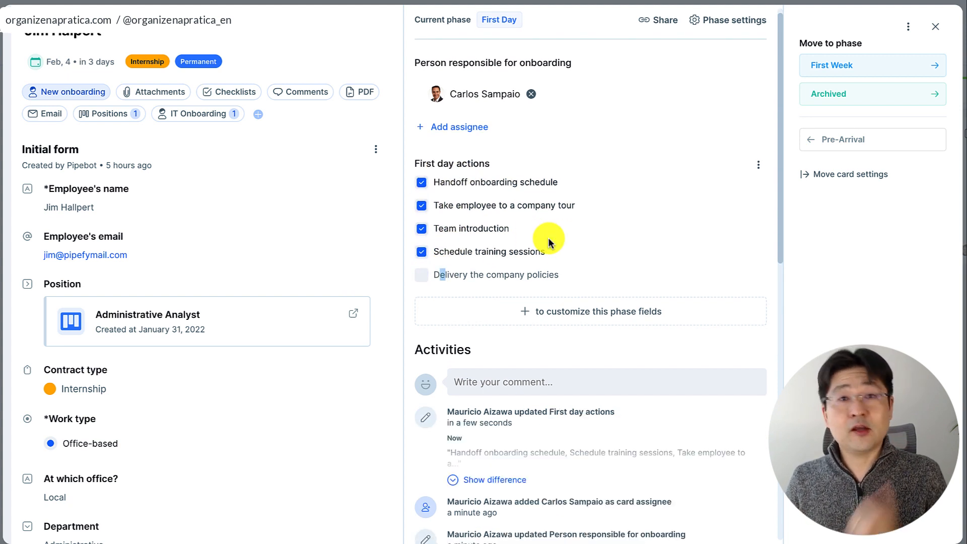
Close the employee's card and move it from the First Day phase to First Week
key(Escape)
drag(233, 169, 501, 161)
click(514, 171)
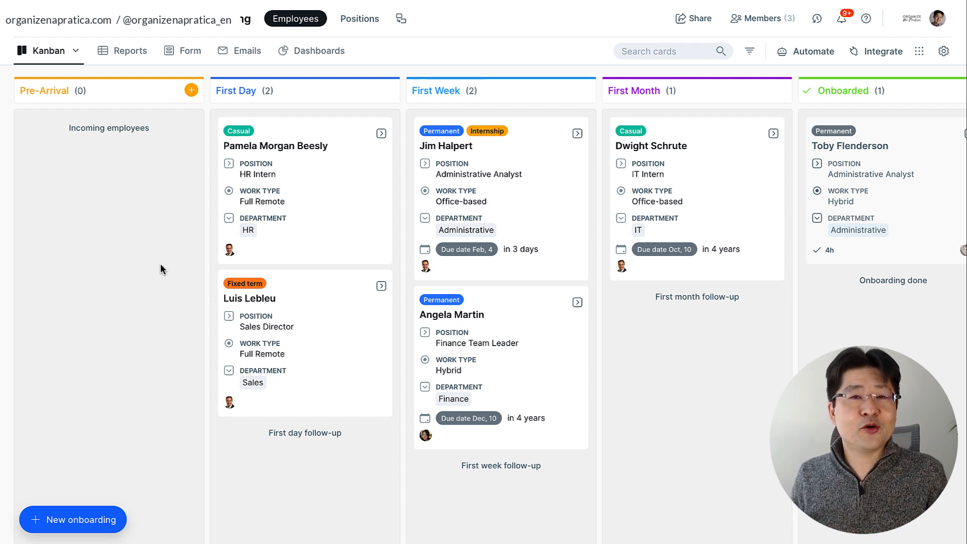
Open the pipe's In progress report and hide its Creator and Created at columns
click(130, 52)
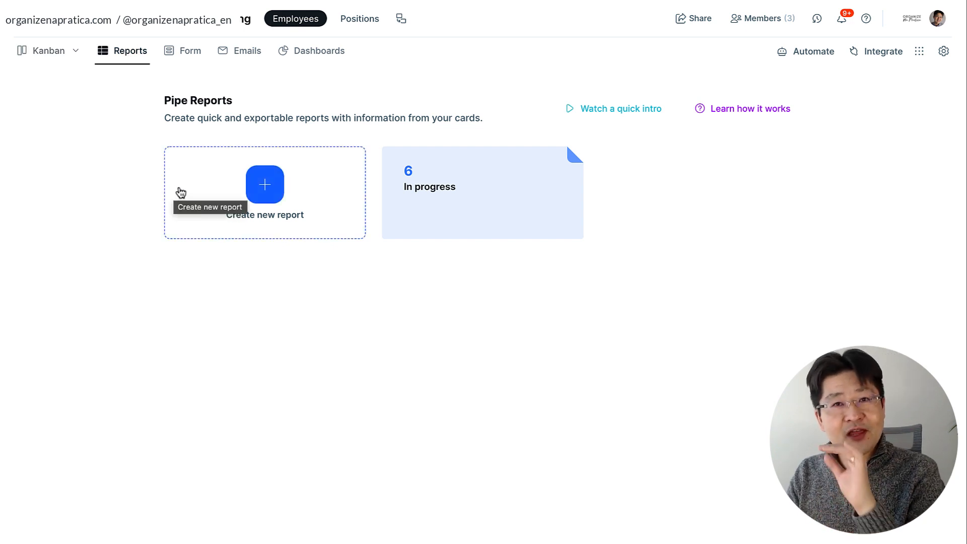
click(512, 182)
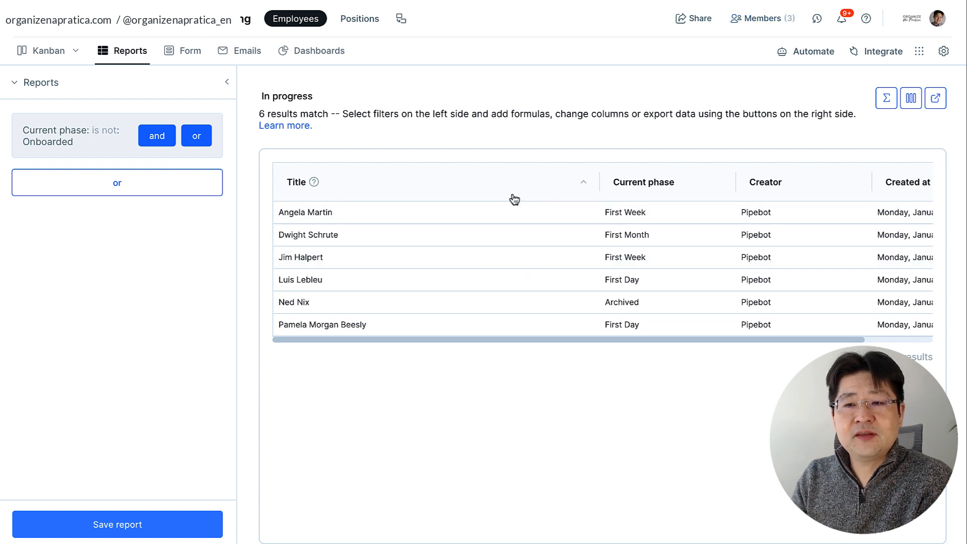
scroll(688, 247, right, 2)
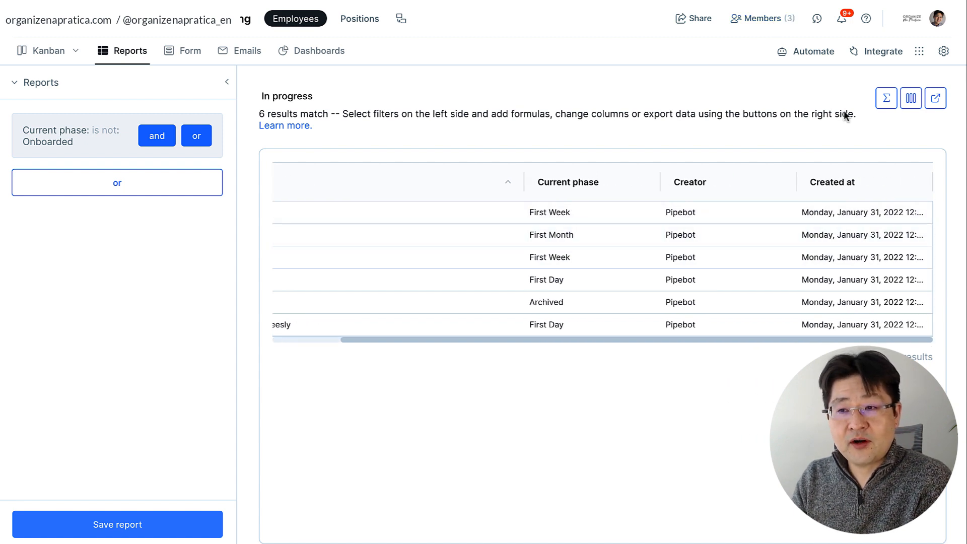
click(912, 99)
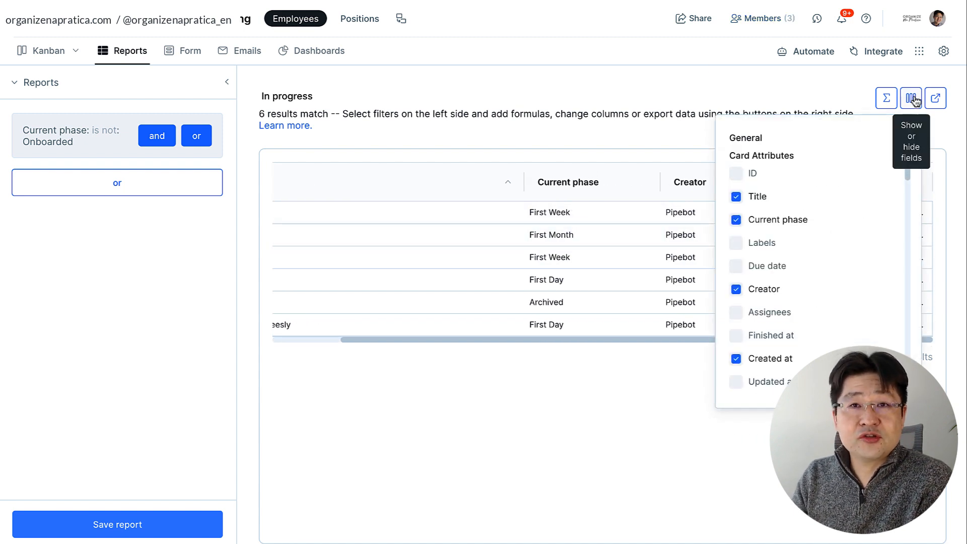
click(775, 288)
click(769, 358)
Show the Position, Contract type and Work type start form fields as columns in the In progress report
scroll(830, 298, down, 5)
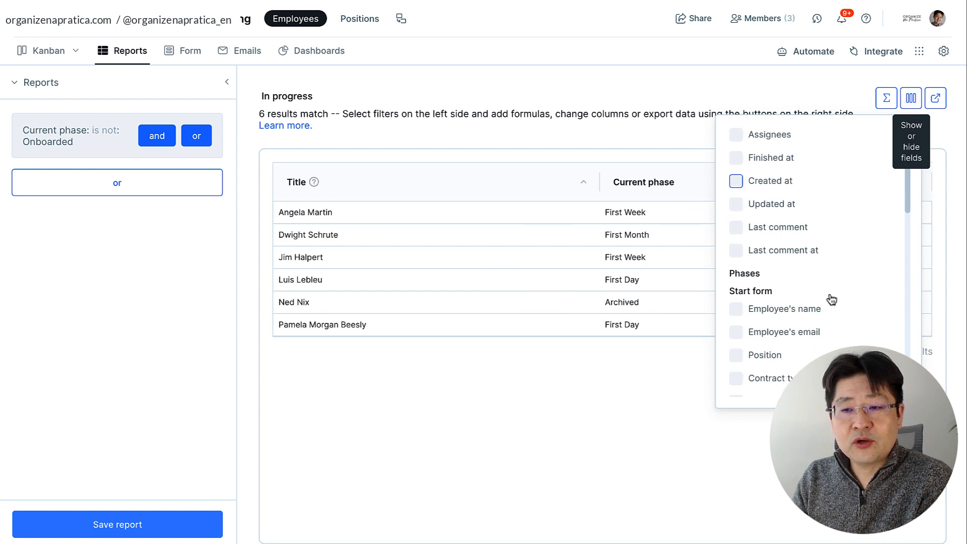
click(767, 264)
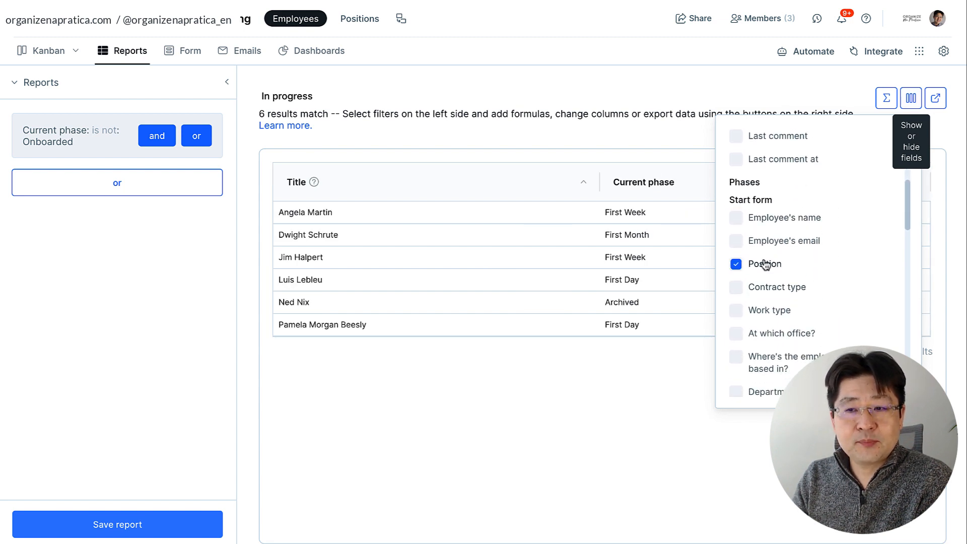
click(753, 309)
click(735, 288)
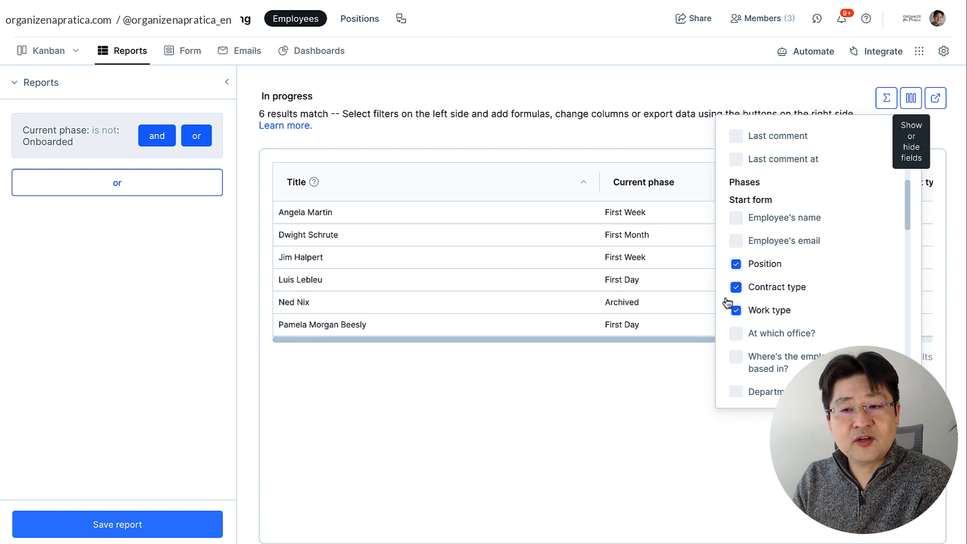
click(535, 433)
scroll(643, 257, right, 4)
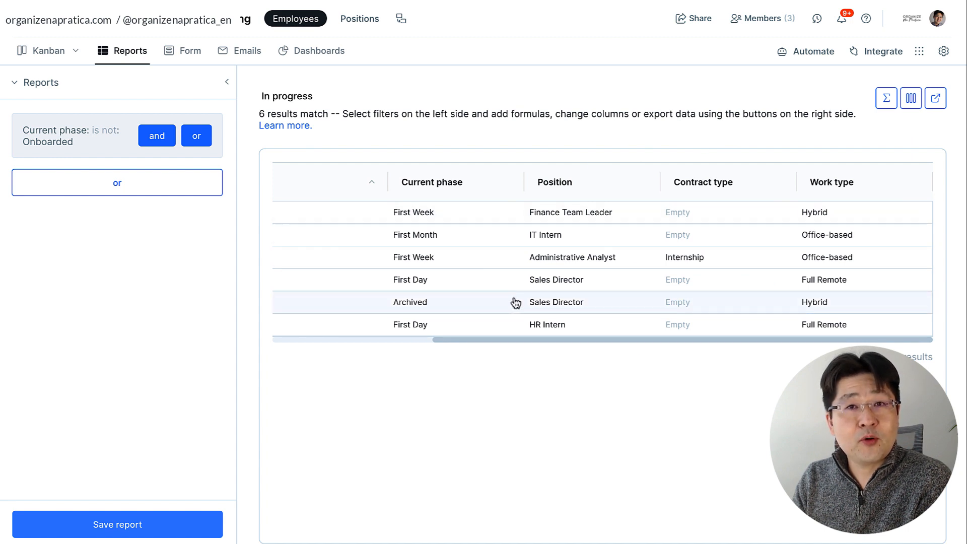
scroll(514, 303, left, 4)
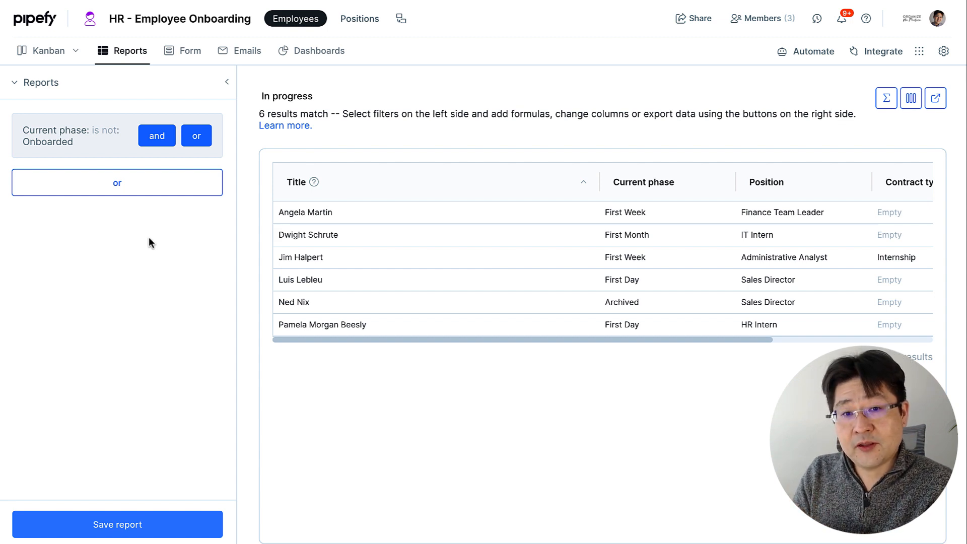
Add an "and" condition that the First Day field Person responsible for onboarding is the card's assigned team member, and save the report
click(153, 140)
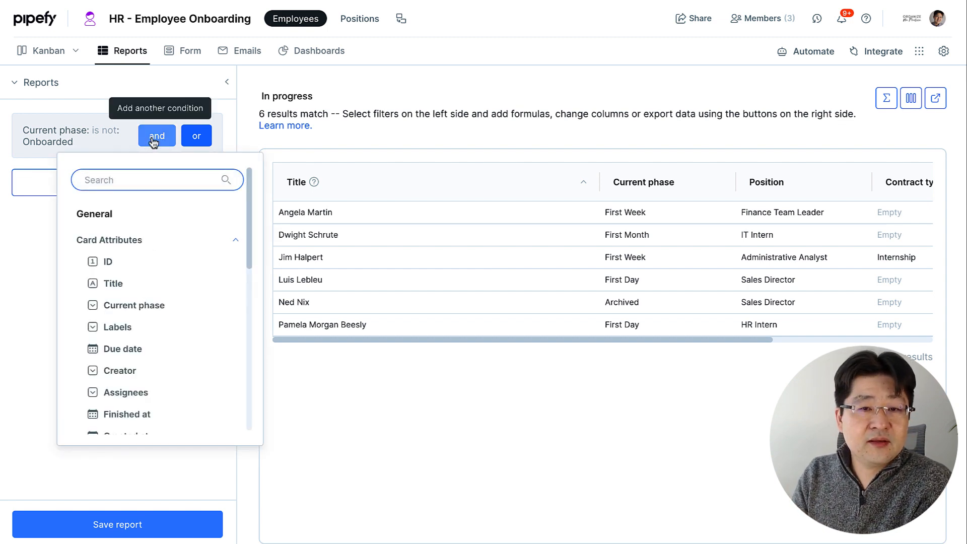
scroll(159, 247, down, 1)
scroll(159, 246, down, 5)
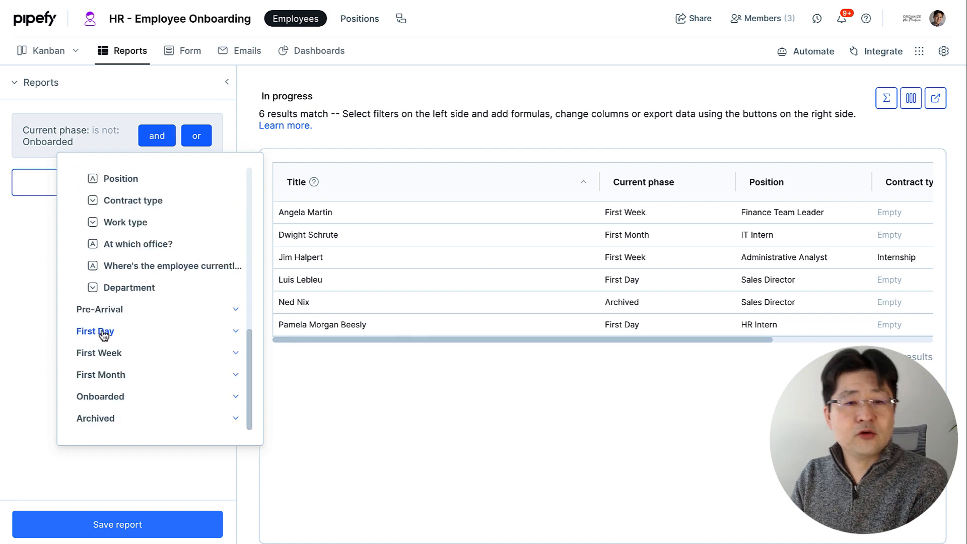
click(100, 331)
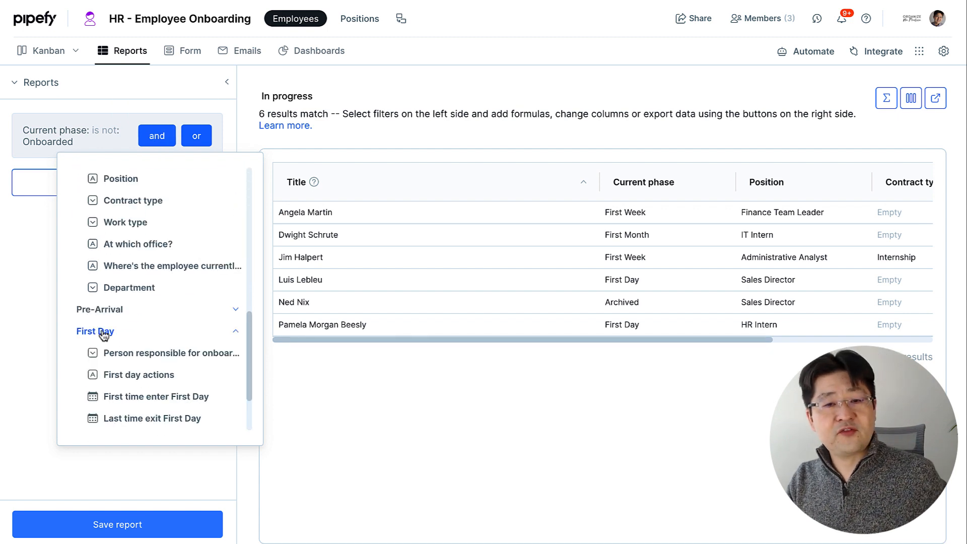
click(185, 355)
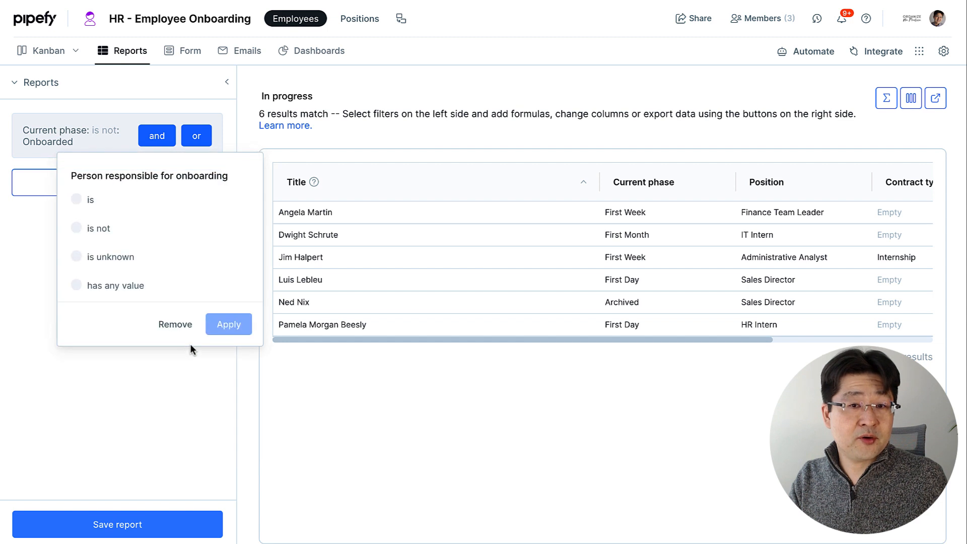
click(76, 199)
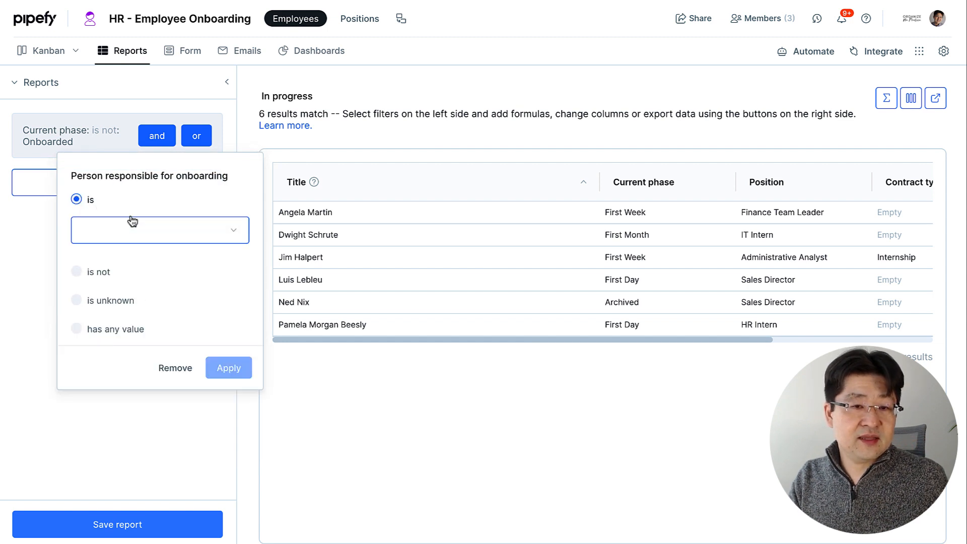
click(177, 231)
click(165, 267)
click(229, 367)
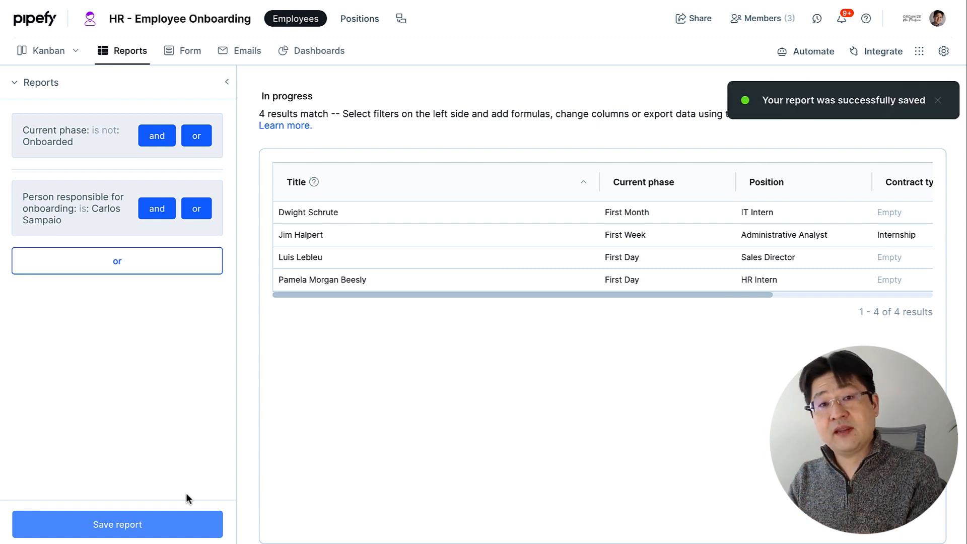
Examine the Employee Onboarding sample dashboard's date range filter options, onboardings per phase and onboardings per department distribution
click(122, 55)
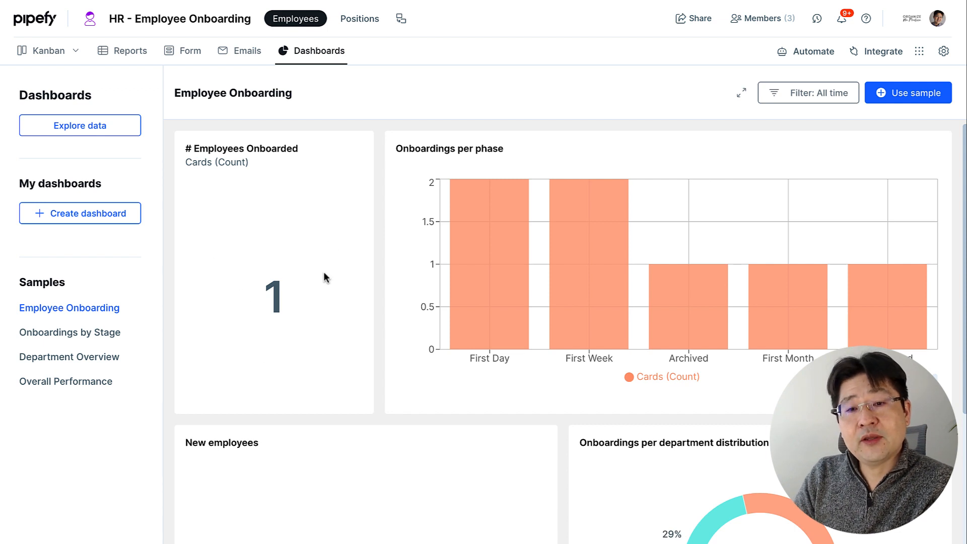
click(801, 91)
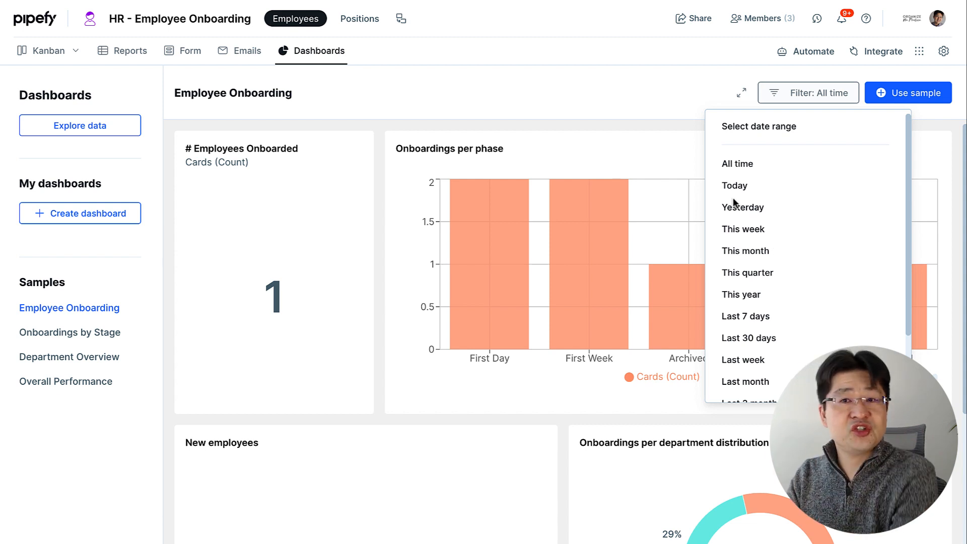
click(576, 98)
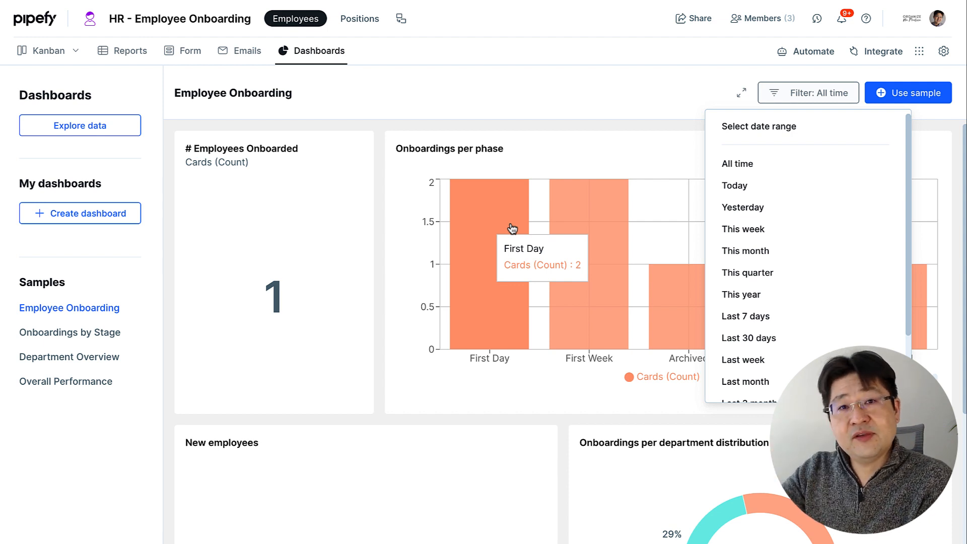
click(423, 415)
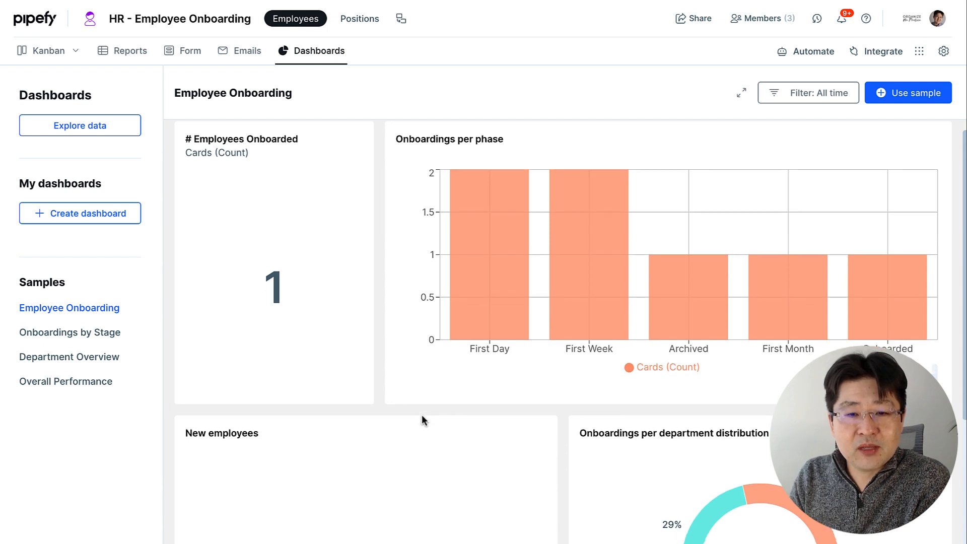
scroll(421, 415, down, 4)
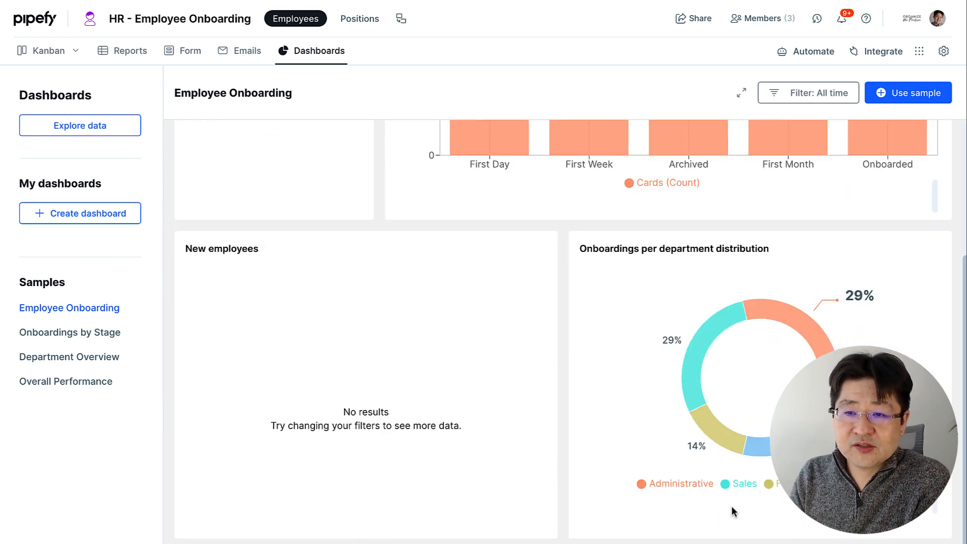
mouse_move(801, 329)
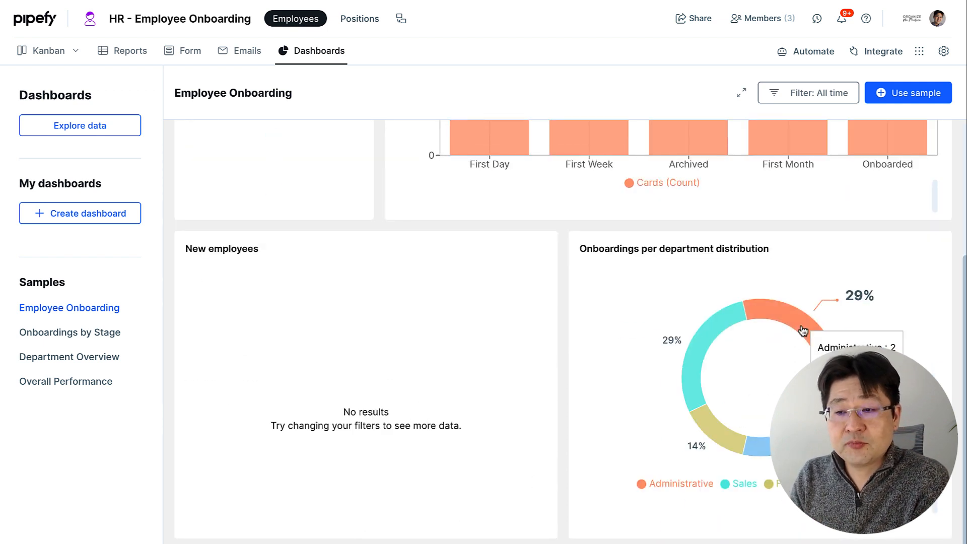